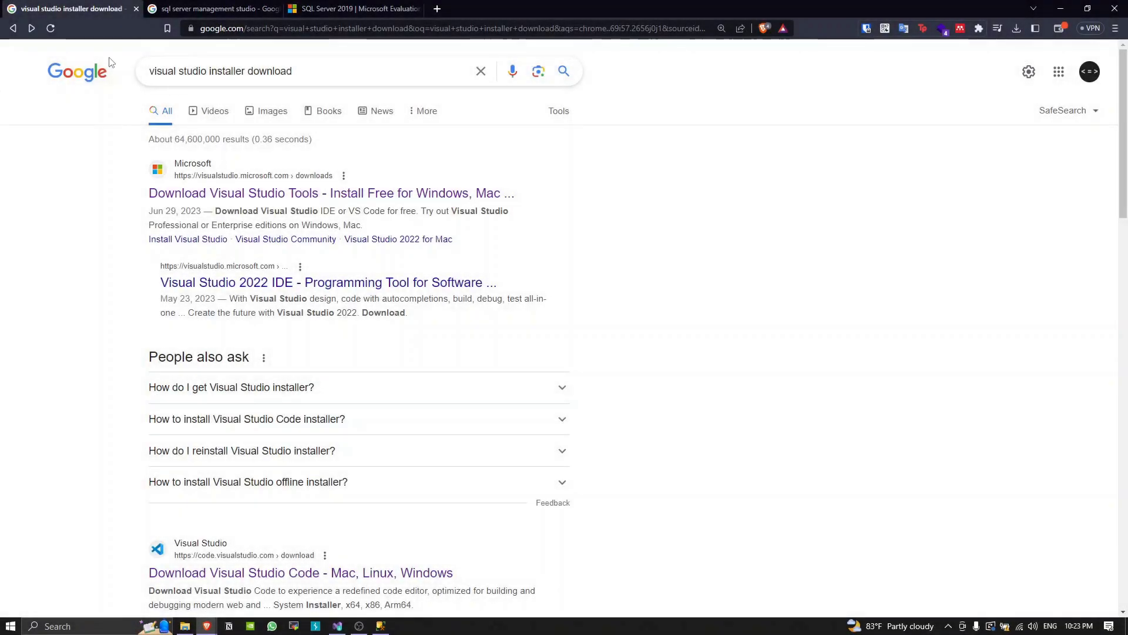
Open the 'Download Visual Studio Tools - Install Free for Windows, Mac' Microsoft result
{"action": "left_click_drag", "start_coordinate": [119, 61], "coordinate": [110, 174]}
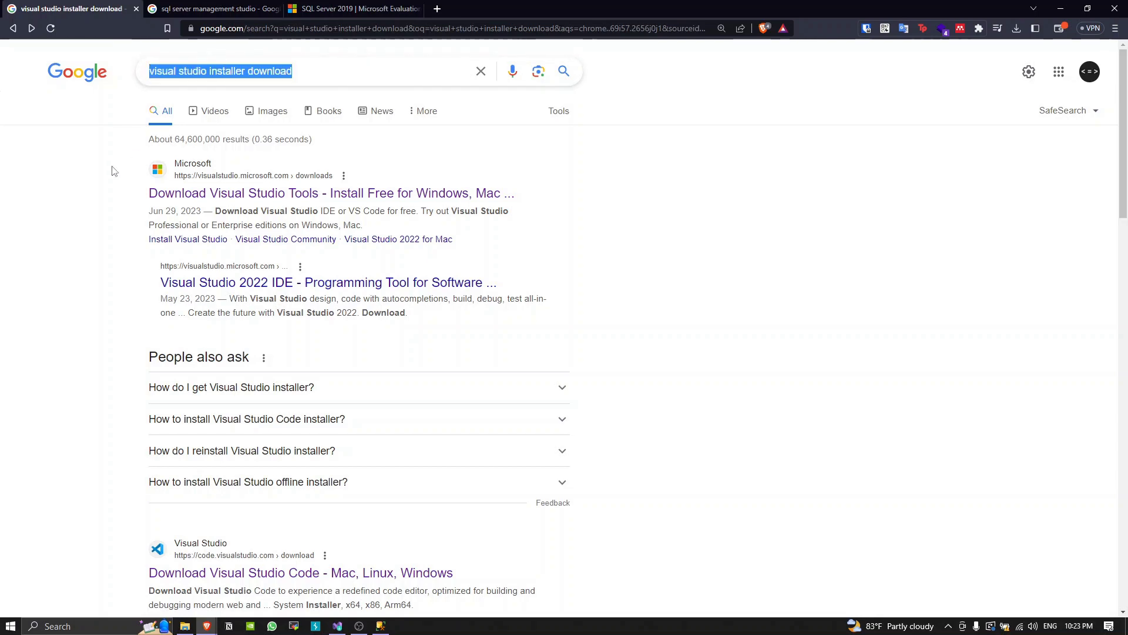
{"action": "left_click", "coordinate": [111, 174]}
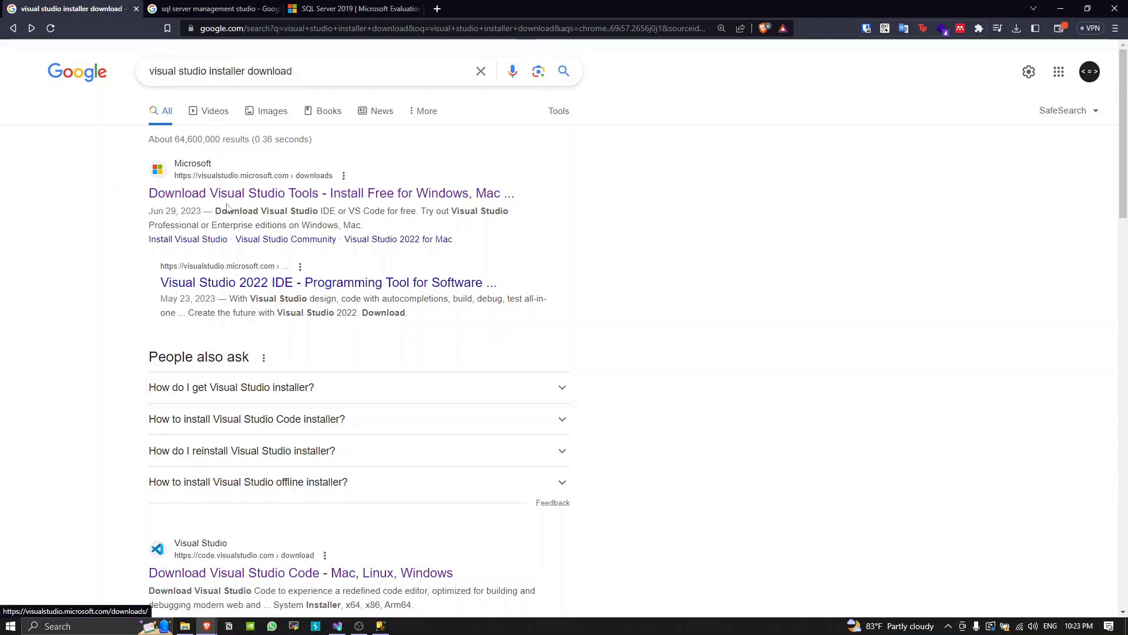
{"action": "left_click", "coordinate": [248, 195]}
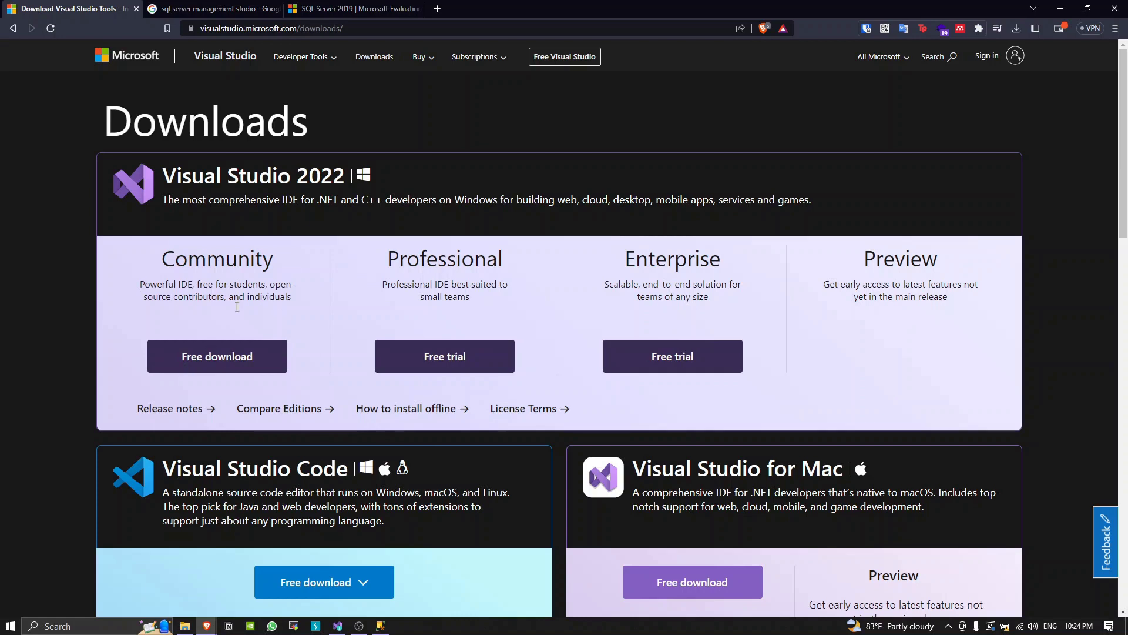
Download the free Visual Studio 2022 Community installer and dismiss its save prompt
{"action": "left_click", "coordinate": [223, 365]}
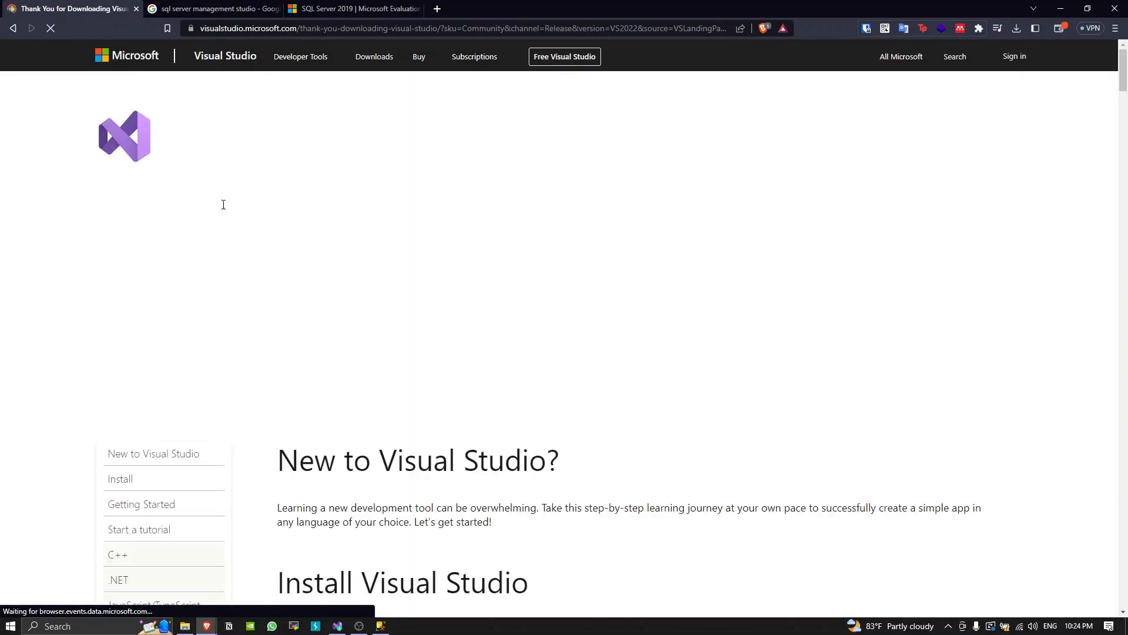
{"action": "scroll", "coordinate": [212, 219], "scroll_direction": "down", "scroll_amount": 6}
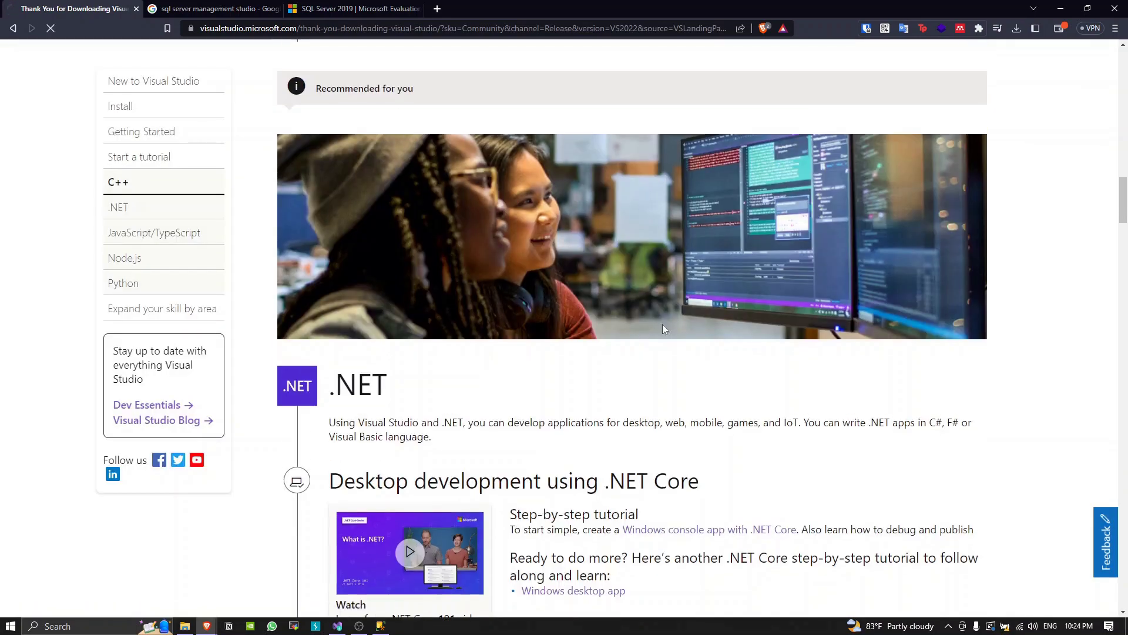
{"action": "scroll", "coordinate": [306, 163], "scroll_direction": "down", "scroll_amount": 3}
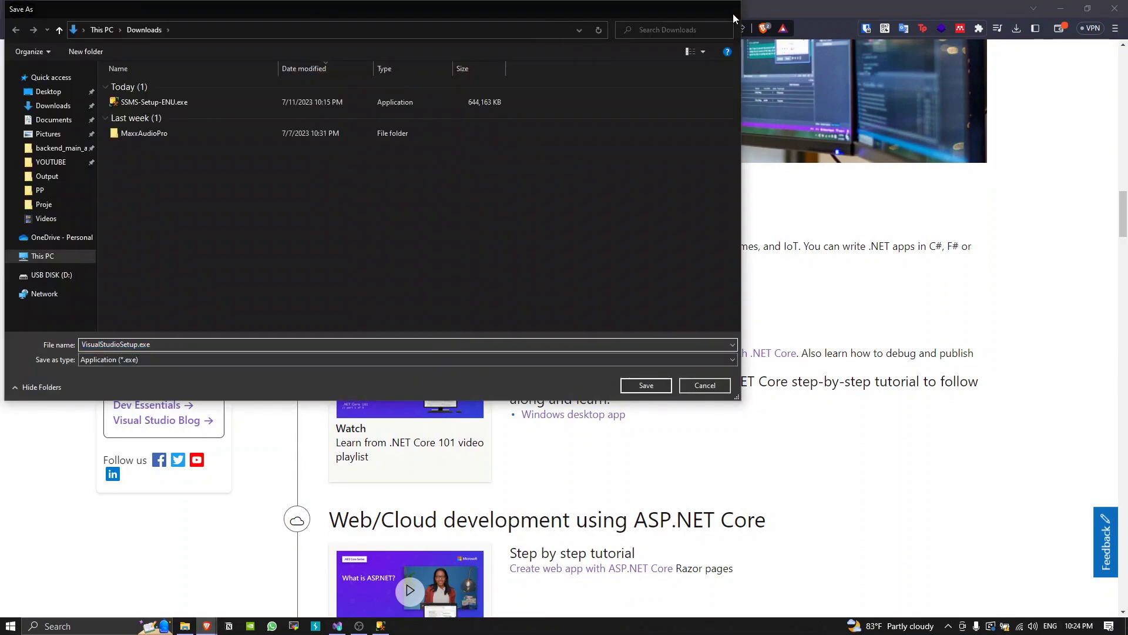
{"action": "key", "text": "Return"}
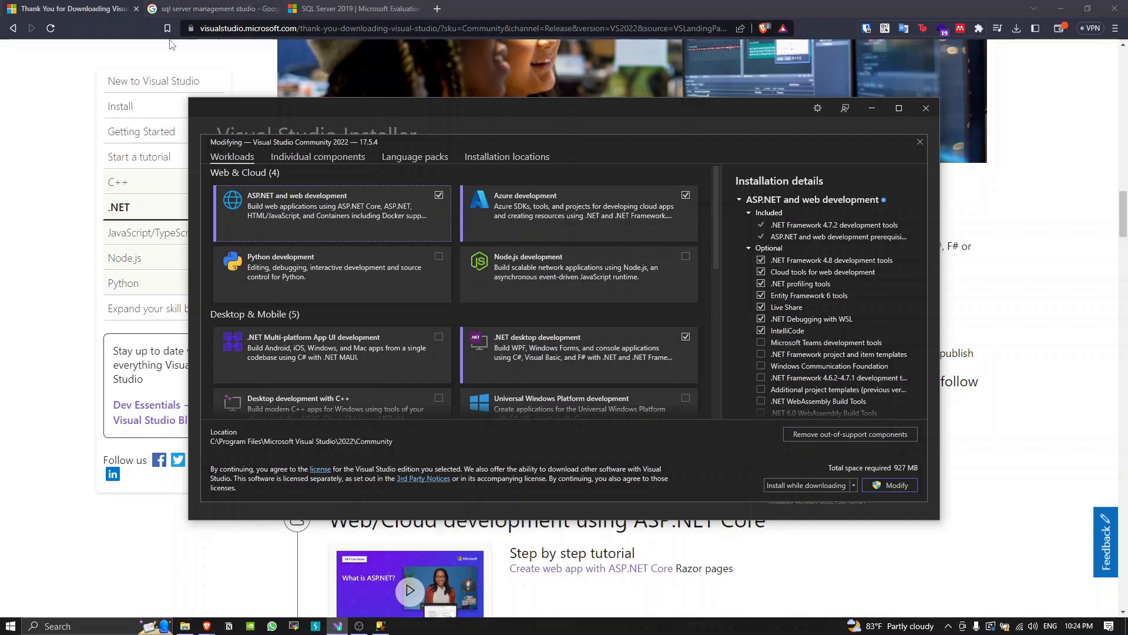
Bring the browser back in front of the Visual Studio Installer window
{"action": "left_click", "coordinate": [90, 5]}
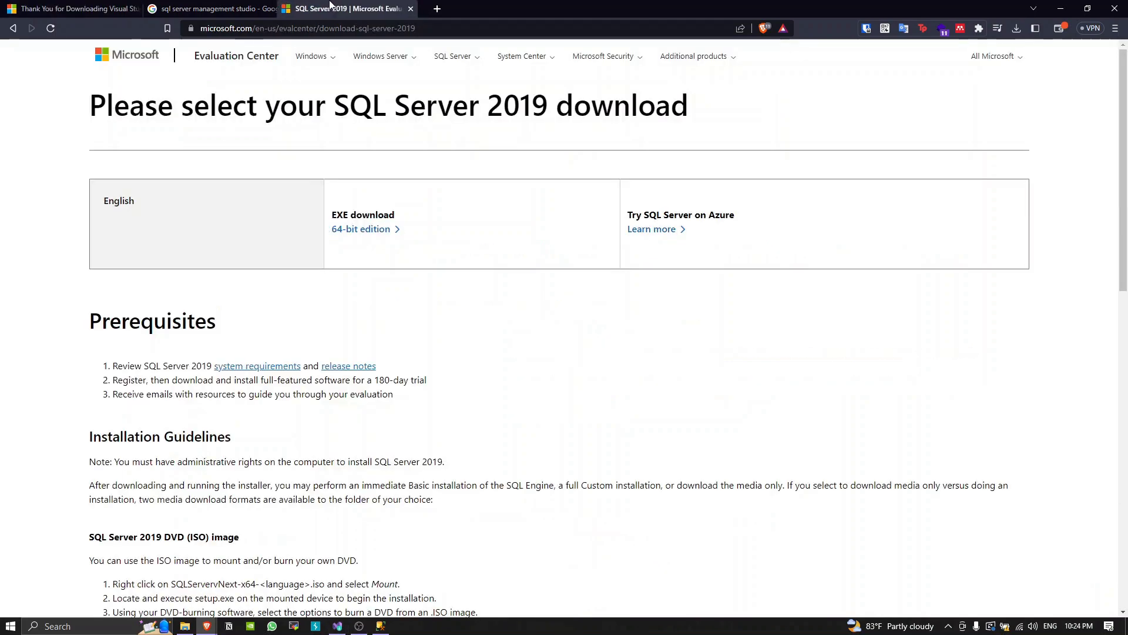
On the SQL Server 2019 page, request the 64-bit EXE download, then close SQL2019-SSEI-Eval.exe's Save As unsaved
{"action": "left_click_drag", "start_coordinate": [349, 7], "coordinate": [208, 8]}
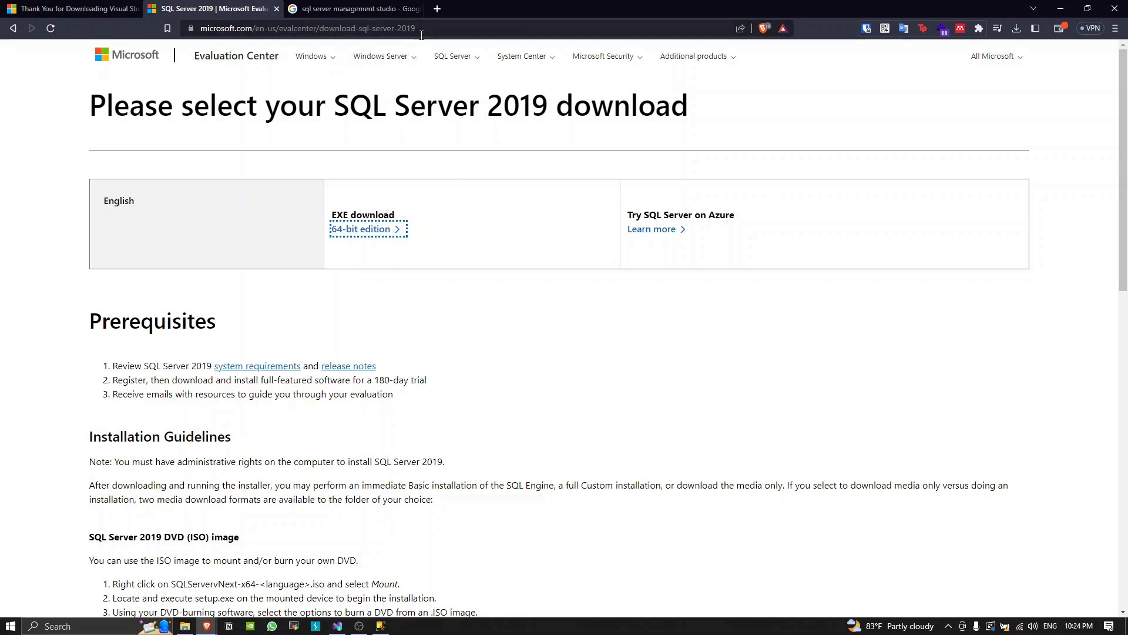
{"action": "left_click_drag", "start_coordinate": [417, 29], "coordinate": [315, 28]}
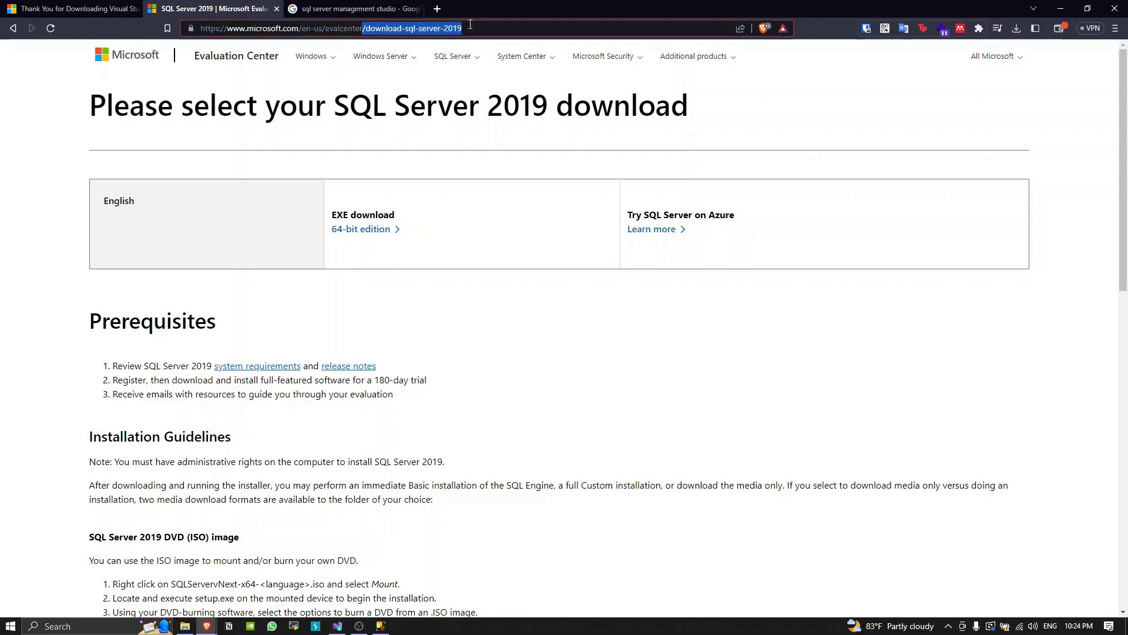
{"action": "left_click_drag", "start_coordinate": [464, 28], "coordinate": [191, 31]}
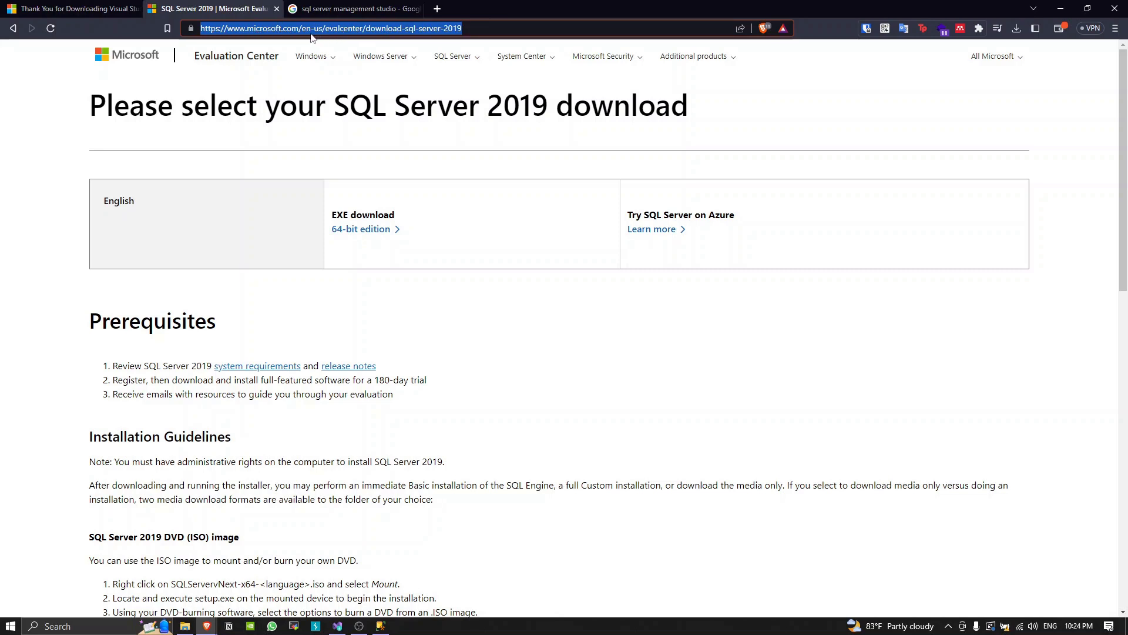
{"action": "left_click", "coordinate": [361, 30]}
{"action": "mouse_move", "coordinate": [510, 33]}
{"action": "left_mouse_down"}
{"action": "mouse_move", "coordinate": [218, 21]}
{"action": "mouse_move", "coordinate": [217, 42]}
{"action": "left_mouse_up"}
{"action": "left_click", "coordinate": [1079, 626]}
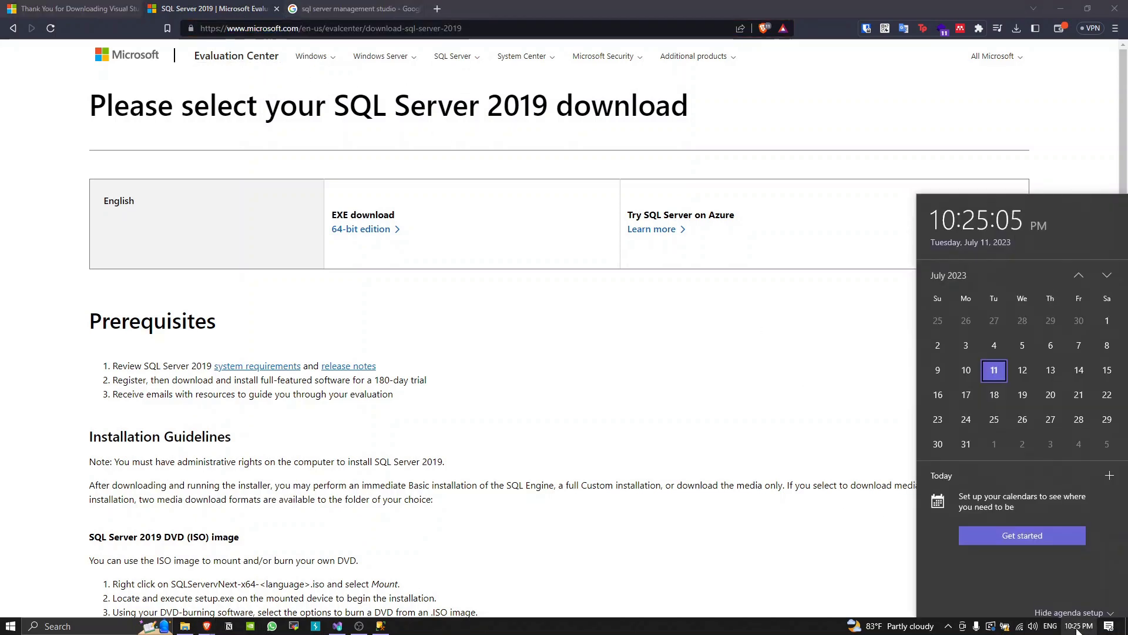
{"action": "left_click", "coordinate": [829, 576]}
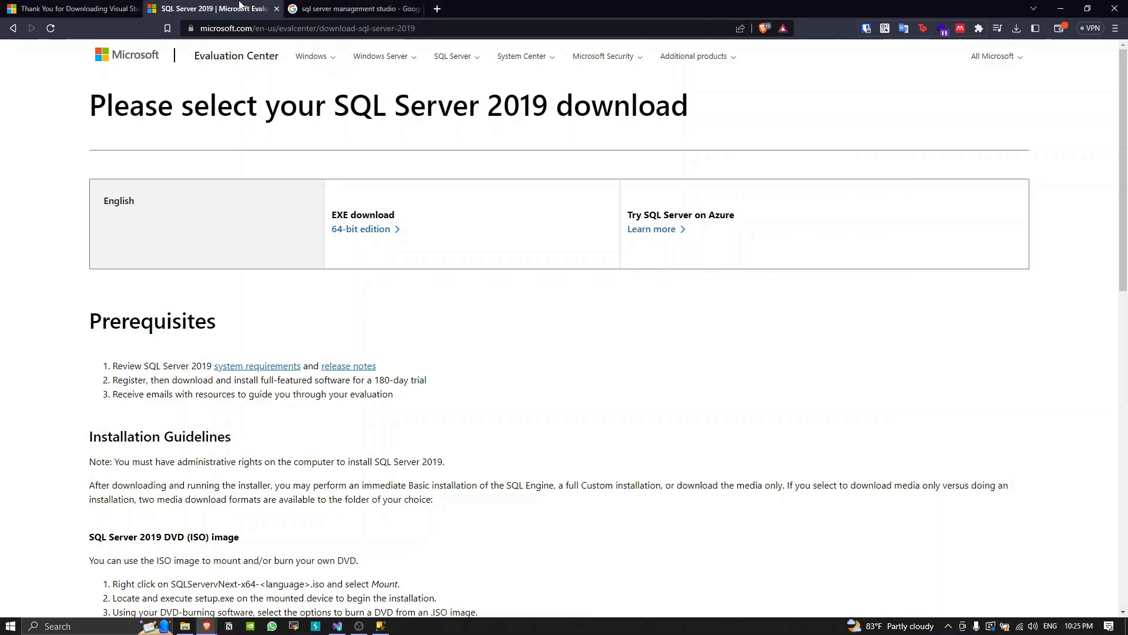
{"action": "left_click", "coordinate": [435, 28]}
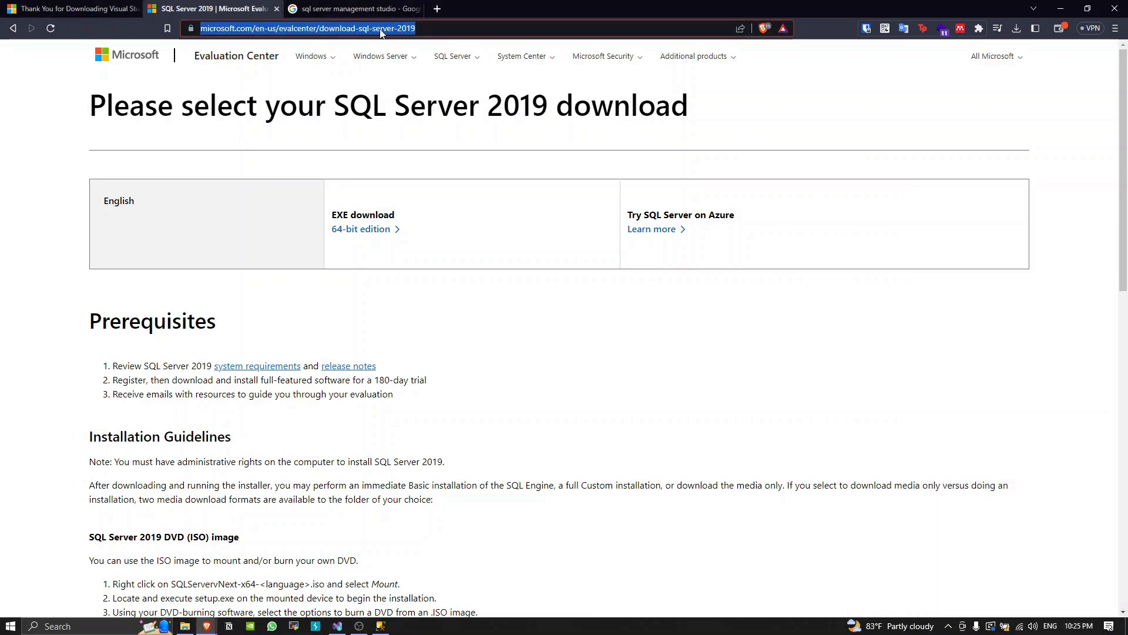
{"action": "left_click", "coordinate": [377, 239]}
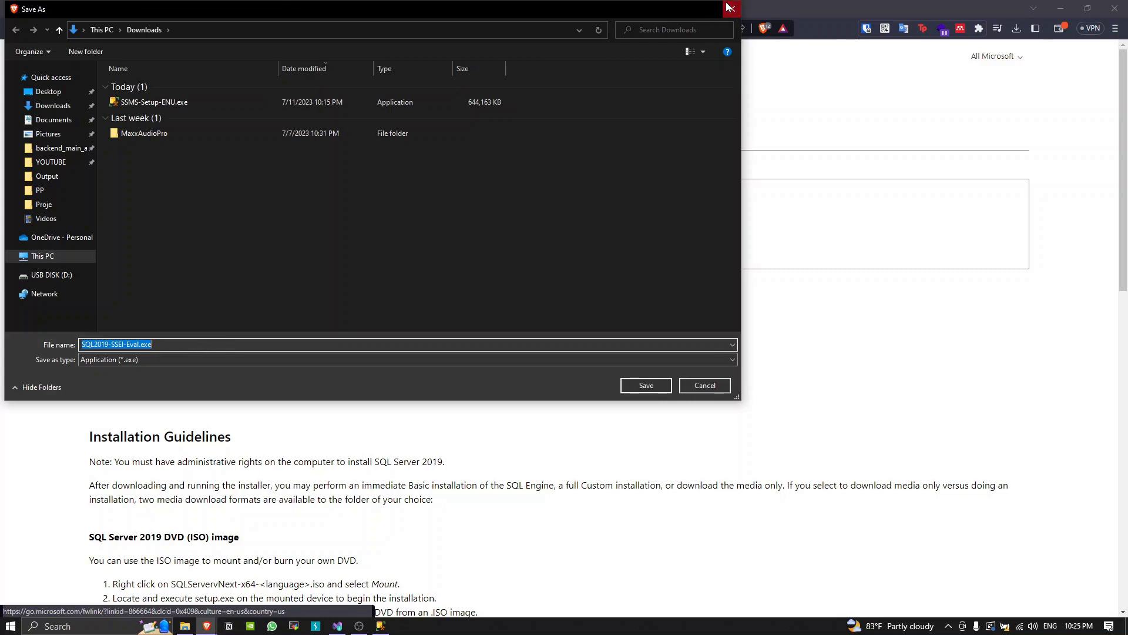
{"action": "left_click", "coordinate": [729, 9]}
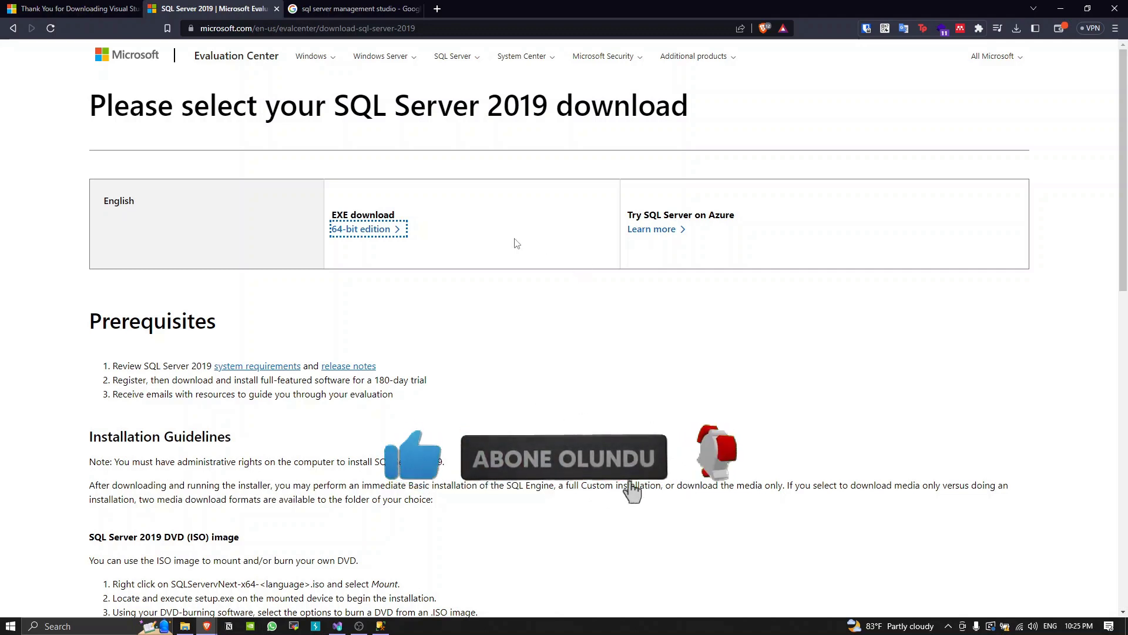
From the 'sql server management studio' results, open Microsoft's Download SSMS article
{"action": "key", "text": "ctrl+Tab"}
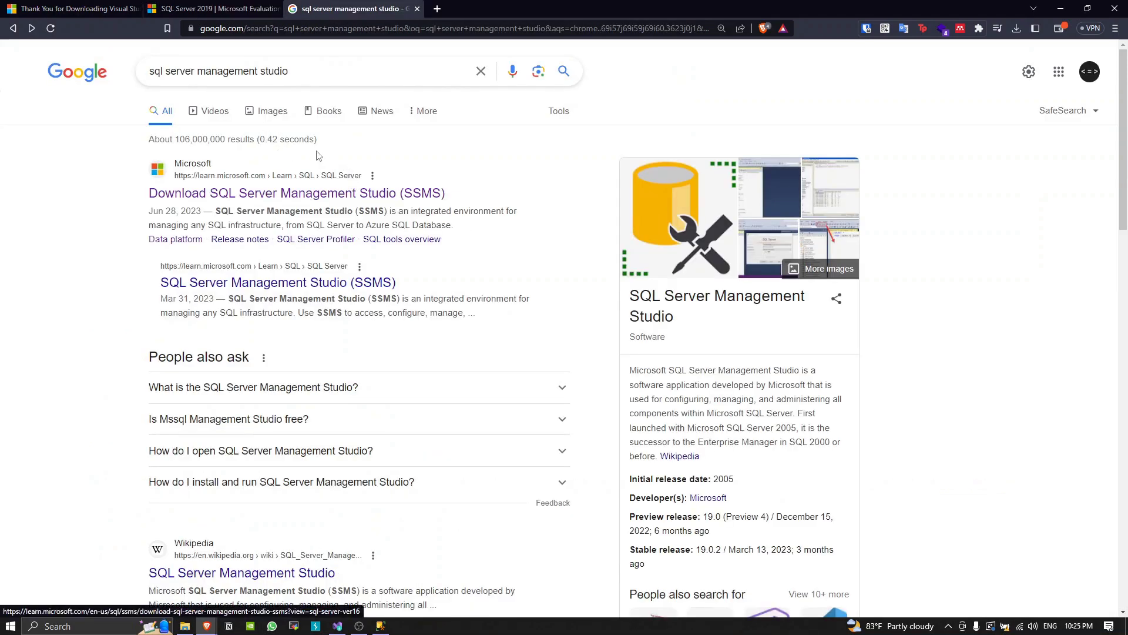
{"action": "triple_click", "coordinate": [330, 71]}
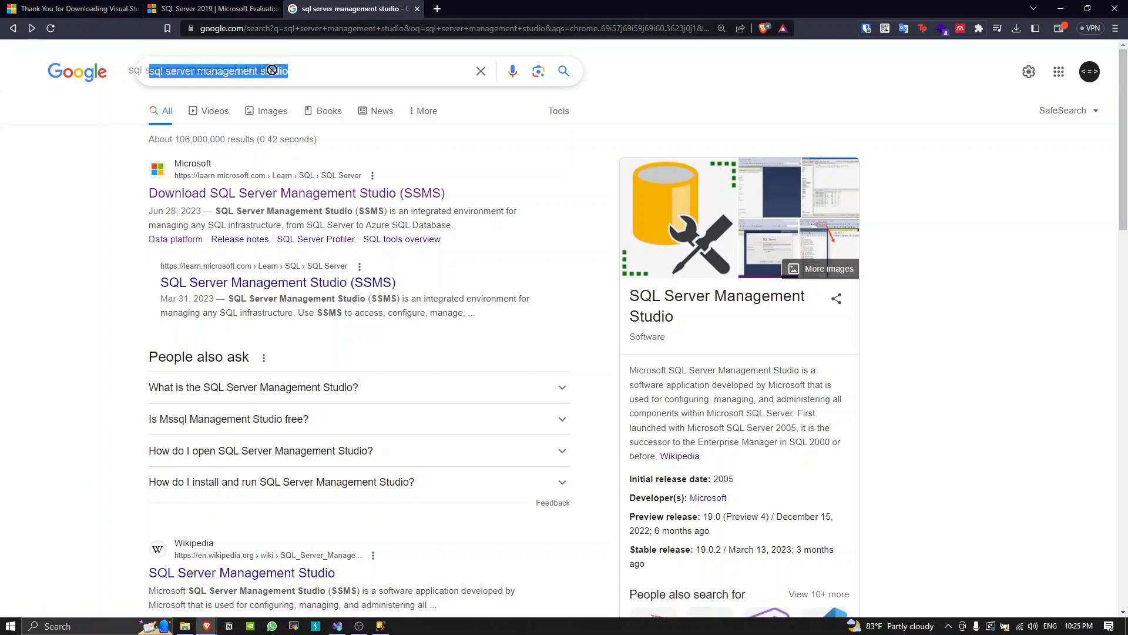
{"action": "left_click", "coordinate": [362, 79]}
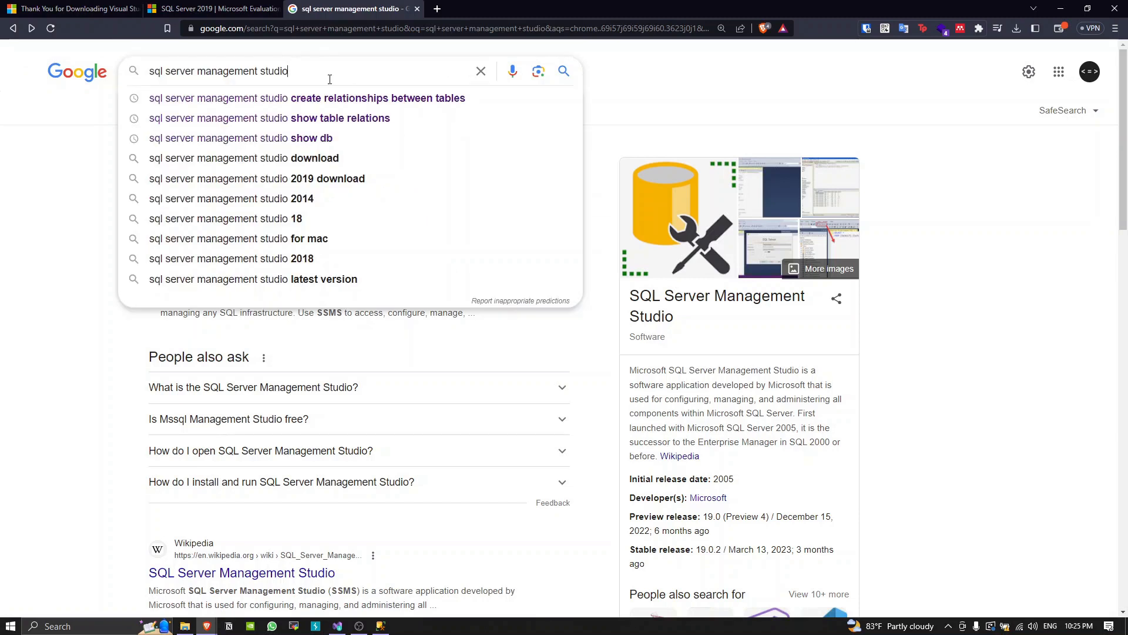
{"action": "key", "text": "Escape"}
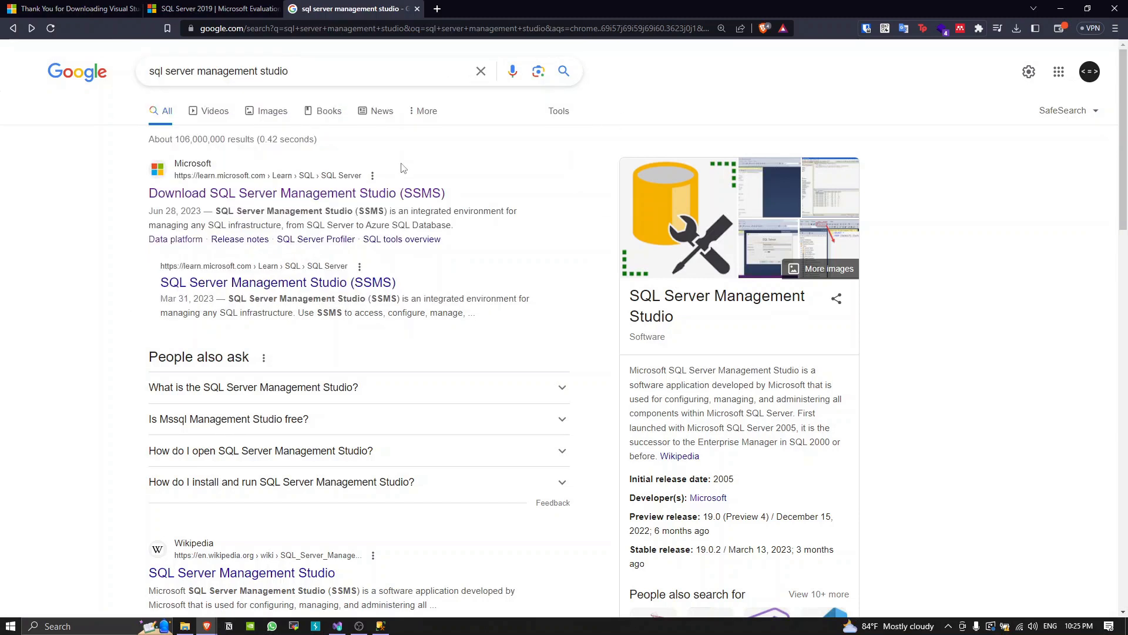
{"action": "left_click", "coordinate": [299, 199]}
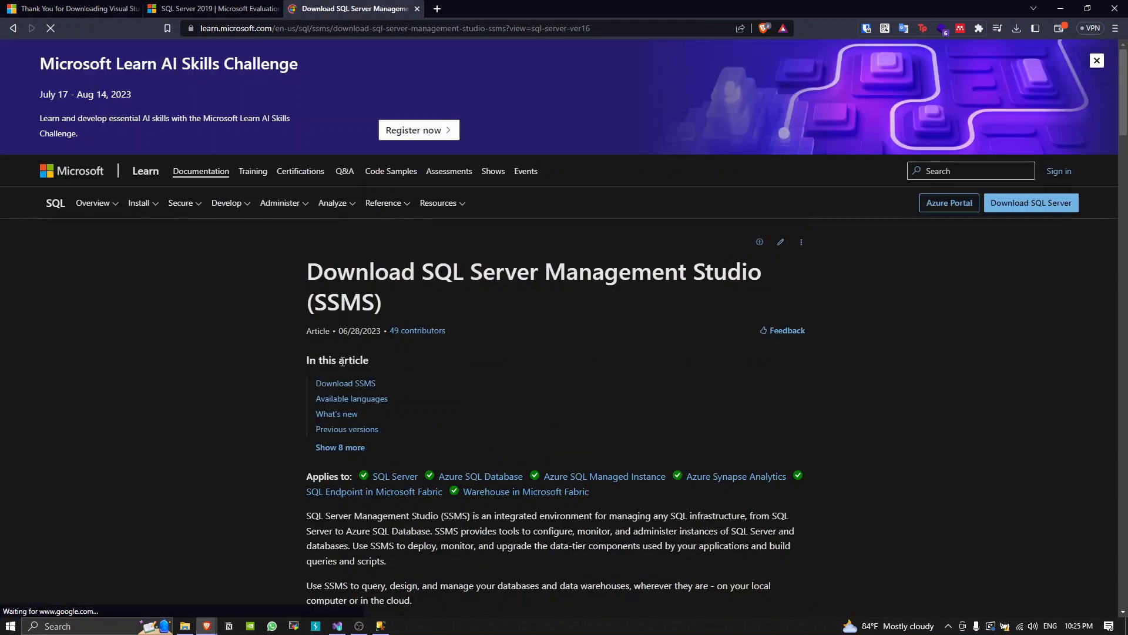
Request the free SSMS 19.1 download as SSMS-Setup-ENU.exe, then close the Save As prompt
{"action": "left_click", "coordinate": [348, 388]}
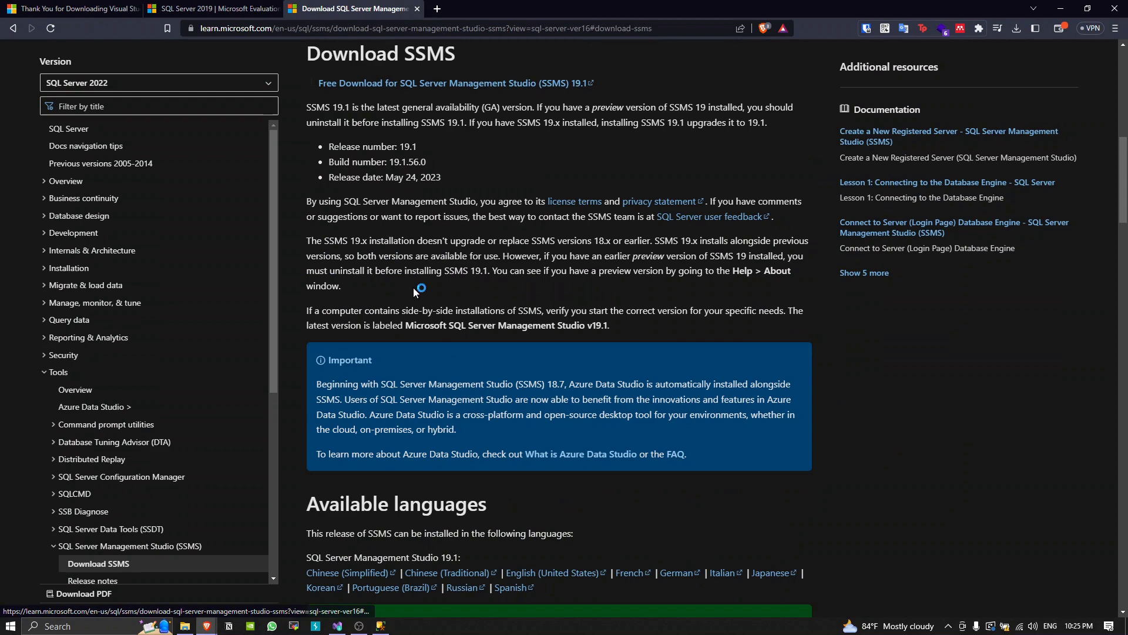
{"action": "left_click", "coordinate": [361, 85]}
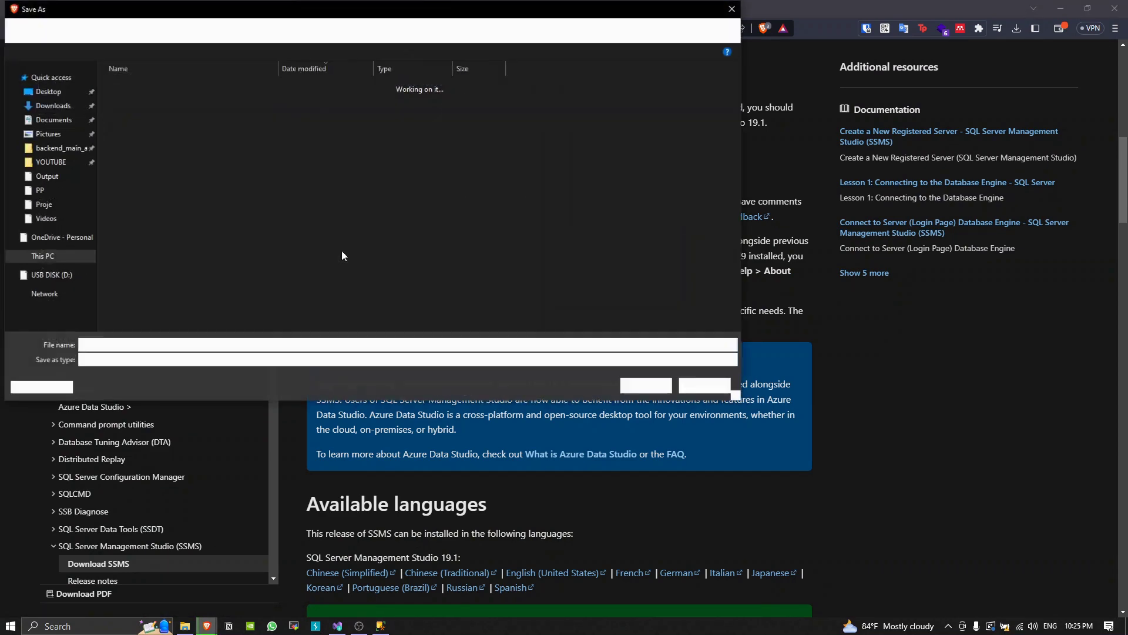
{"action": "left_click", "coordinate": [147, 103]}
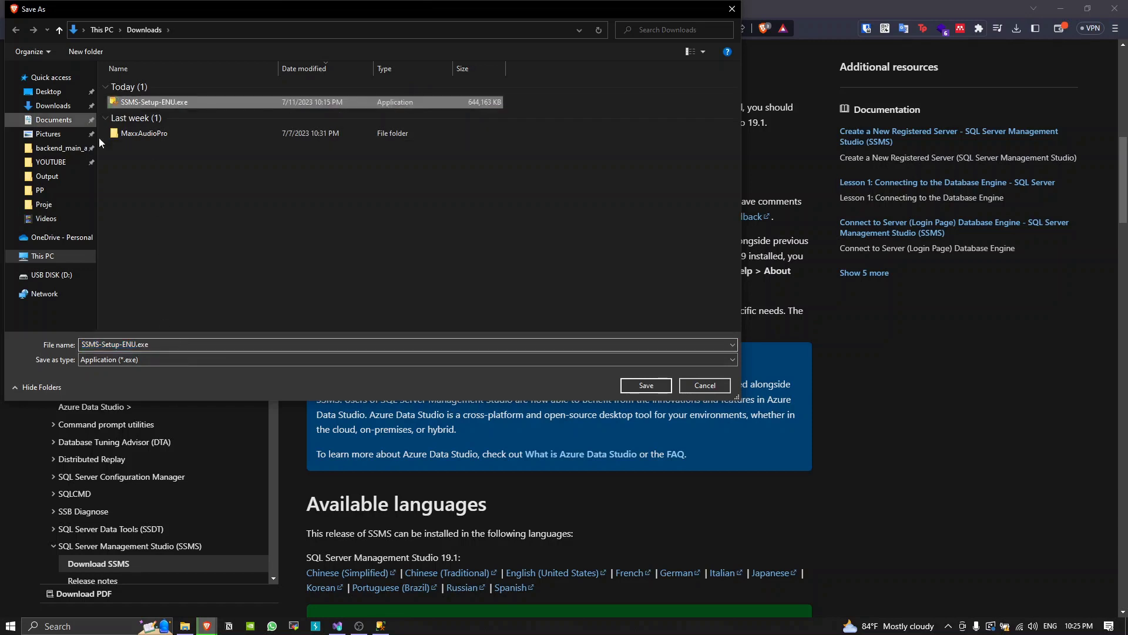
{"action": "left_click", "coordinate": [731, 10]}
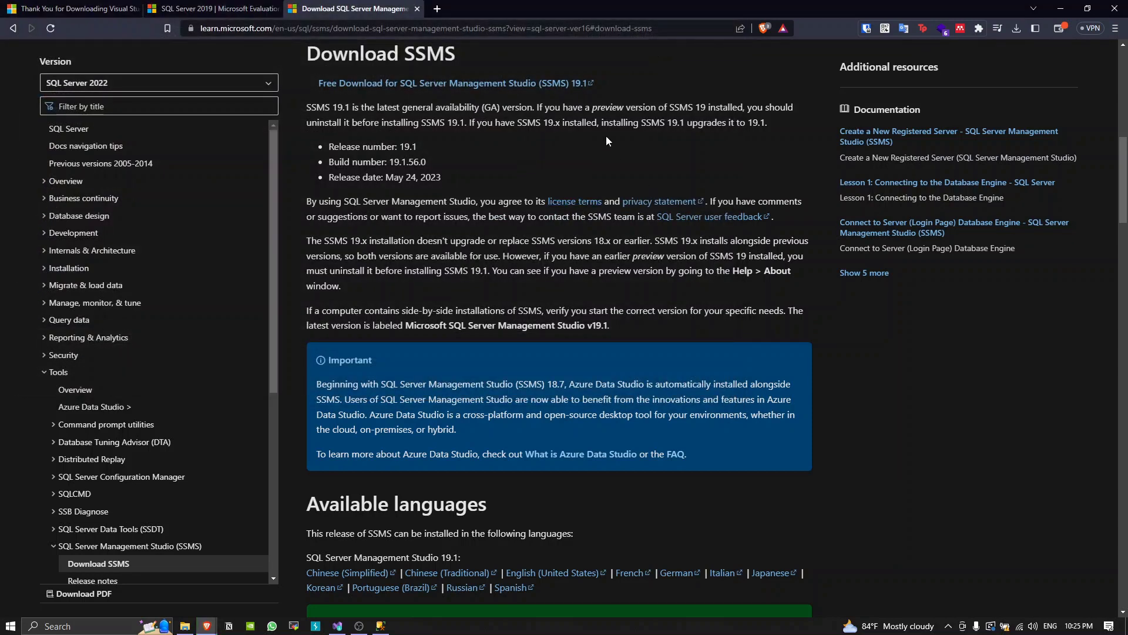